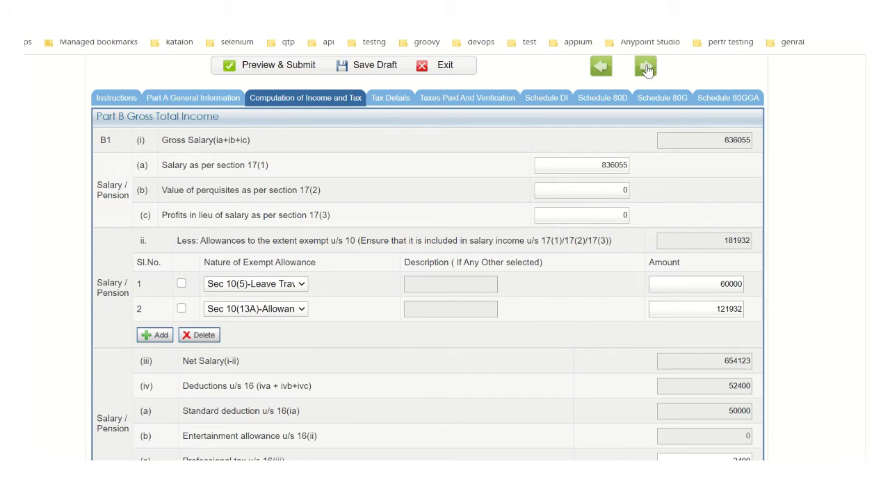
Step: View the Taxes Paid And Verification section, then return to Computation of Income and Tax and review the gross salary and exempt allowances
left_click(474, 105)
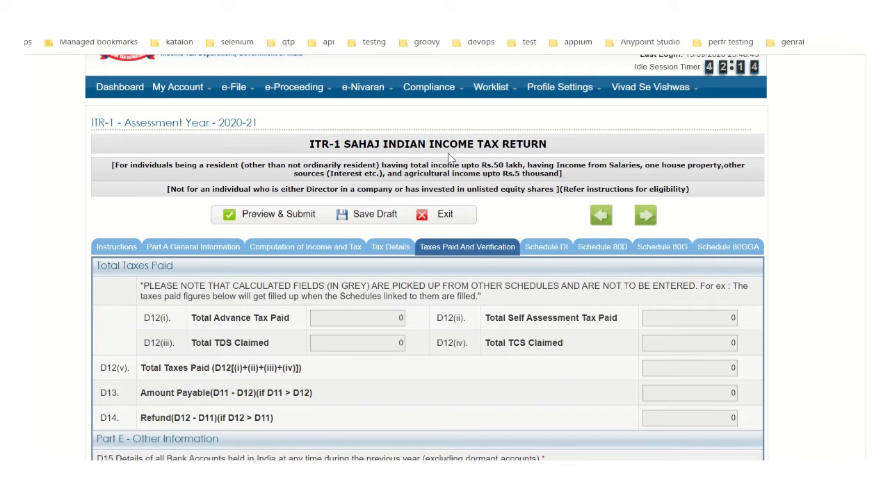
left_click(317, 249)
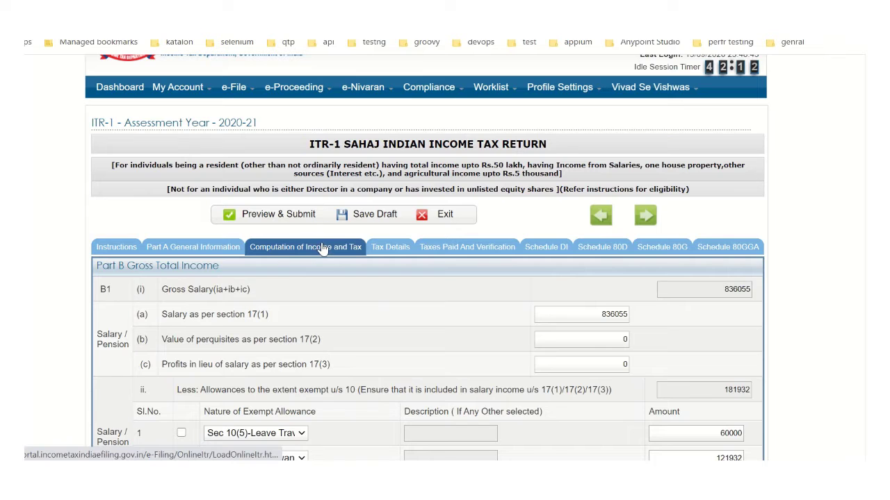
scroll(427, 278, "down", 3)
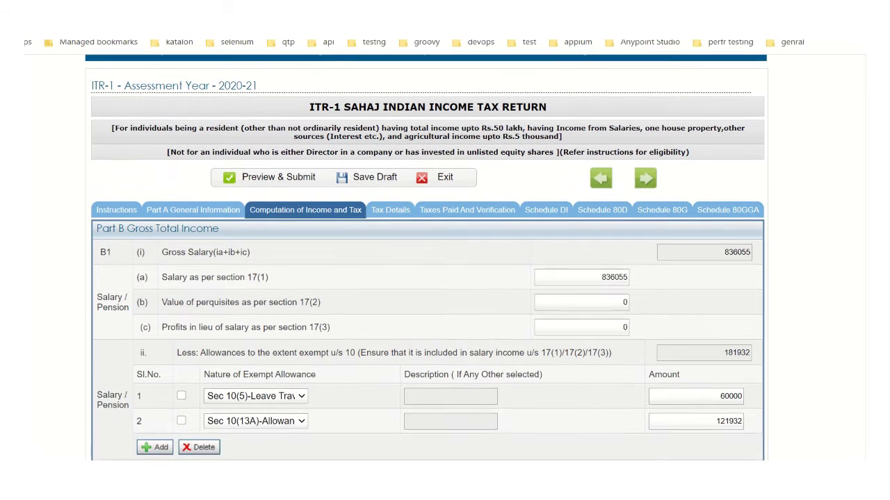
scroll(426, 278, "down", 1)
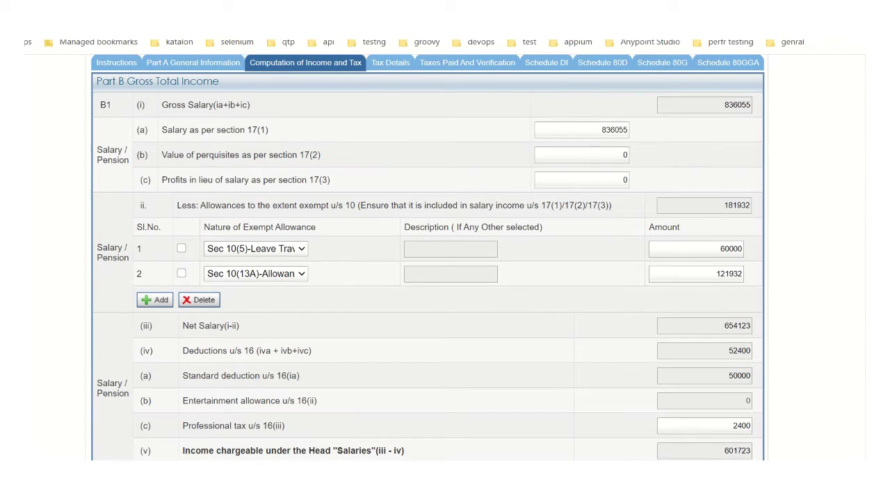
scroll(428, 257, "down", 1)
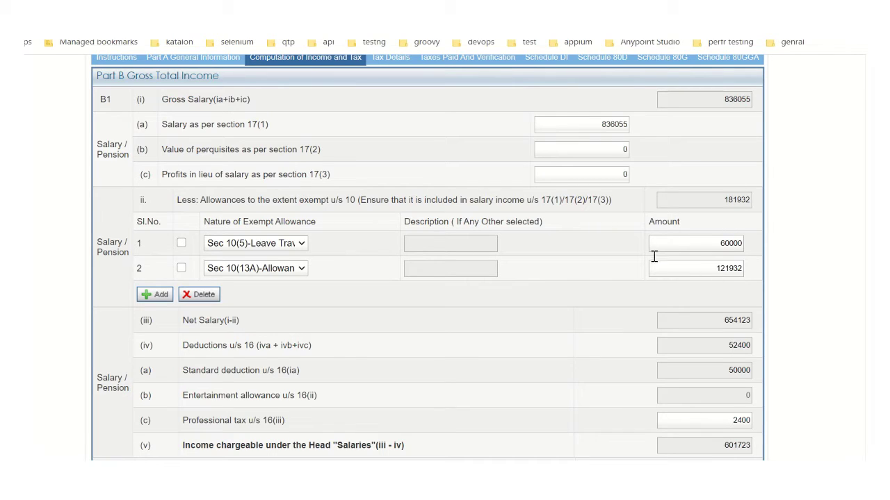
Step: Choose Sec 10(13A), allowance for house rent, as the second exempt allowance and compare the allowances with the Form 16 PDF
left_click(281, 272)
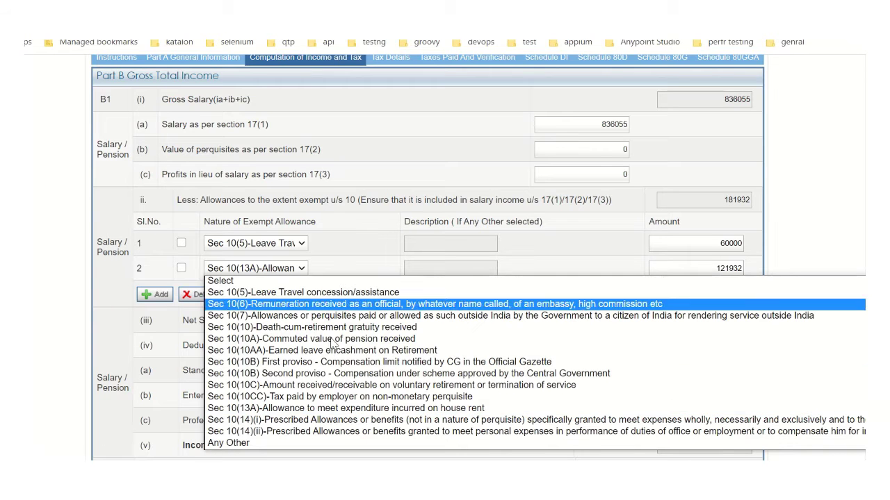
left_click(371, 409)
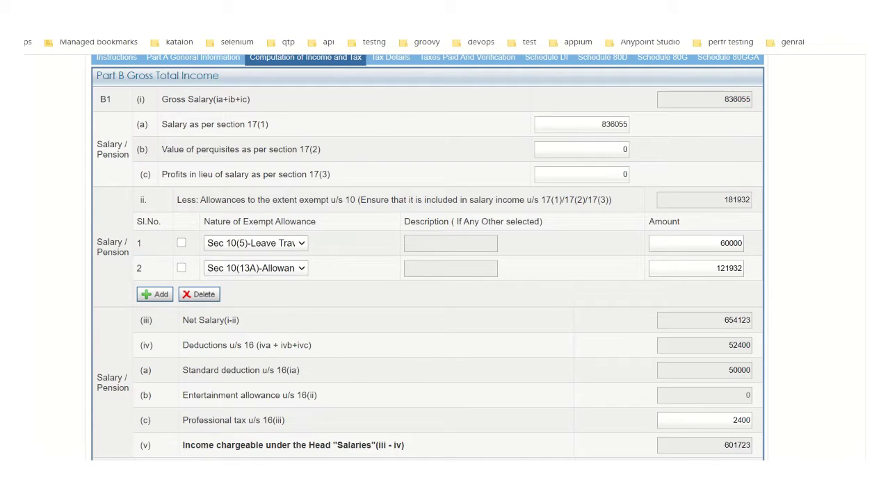
key("alt+Tab")
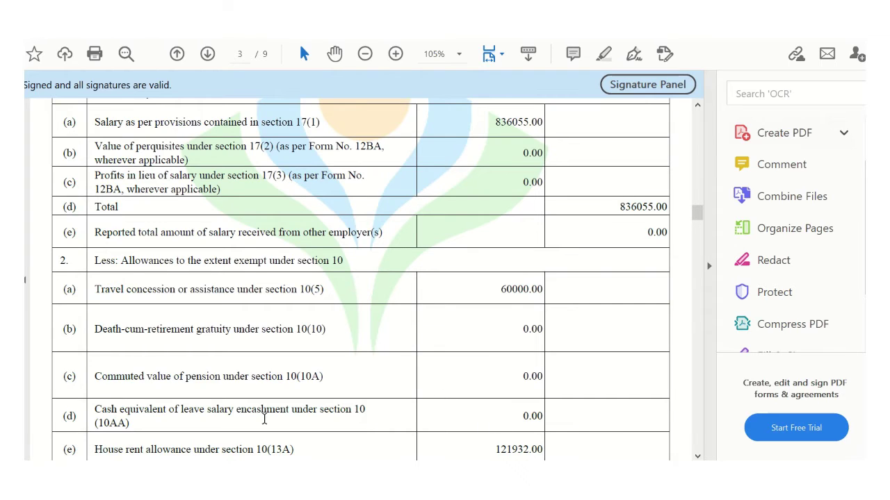
key("alt+Tab")
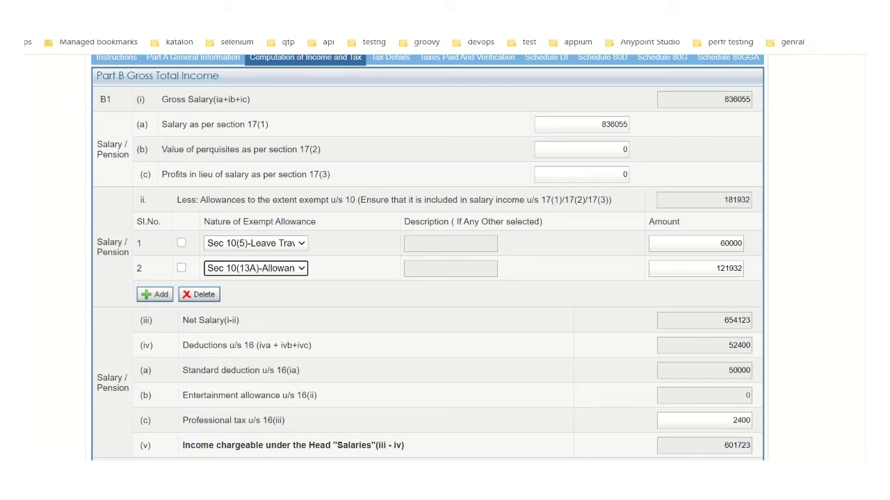
Step: Compare the net salary, section 16 deductions and income chargeable under Salaries with the Form 16 PDF, returning to the return form
scroll(427, 257, "down", 3)
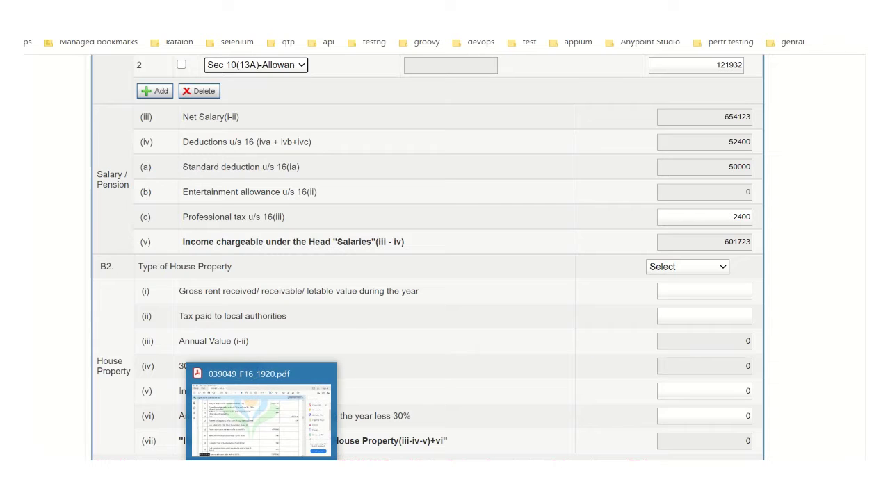
left_click(274, 423)
left_click(273, 422)
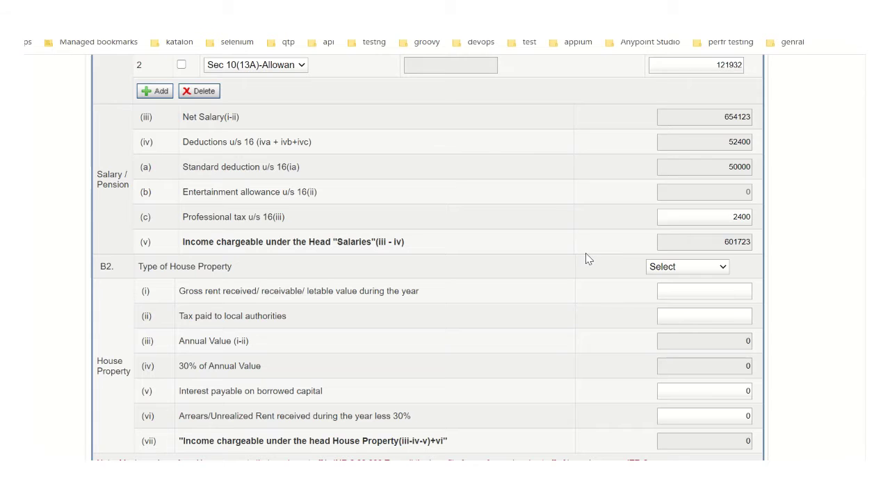
key("super+p")
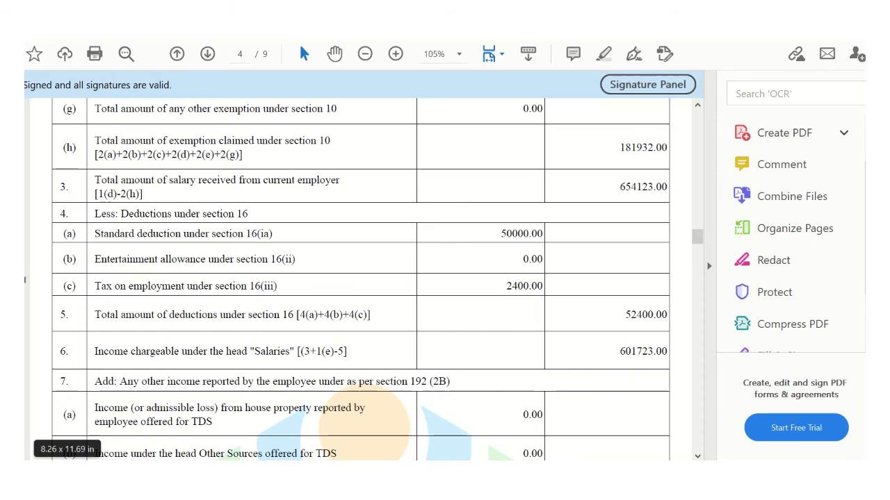
key("alt+Tab")
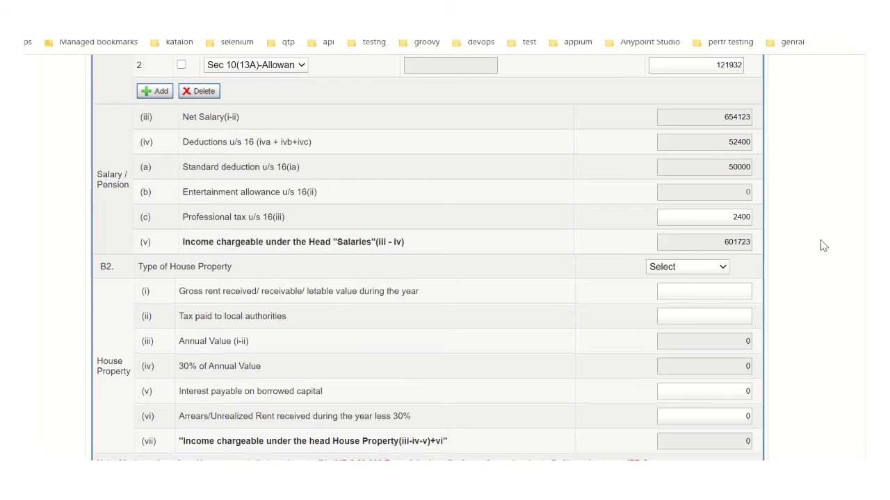
Step: Dismiss the save reminder and review the house property, other income, Chapter VI-A deductions, total income and tax payable sections
scroll(427, 258, "down", 5)
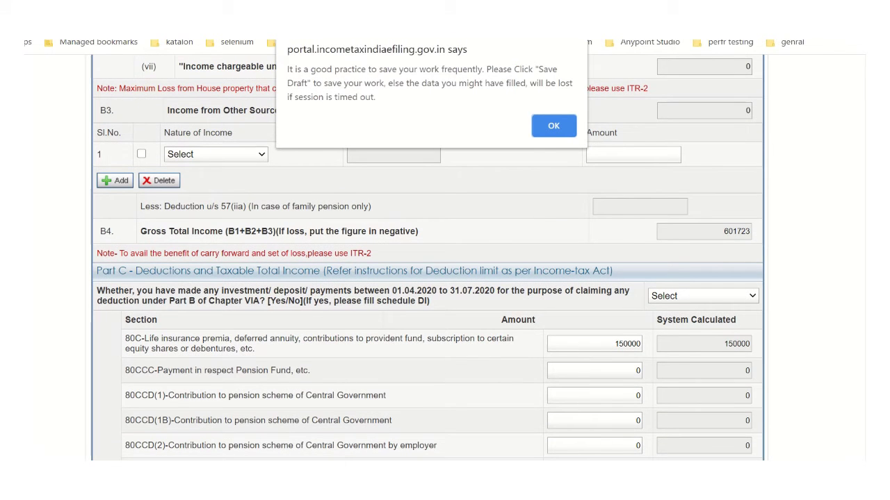
left_click(554, 142)
scroll(713, 314, "down", 3)
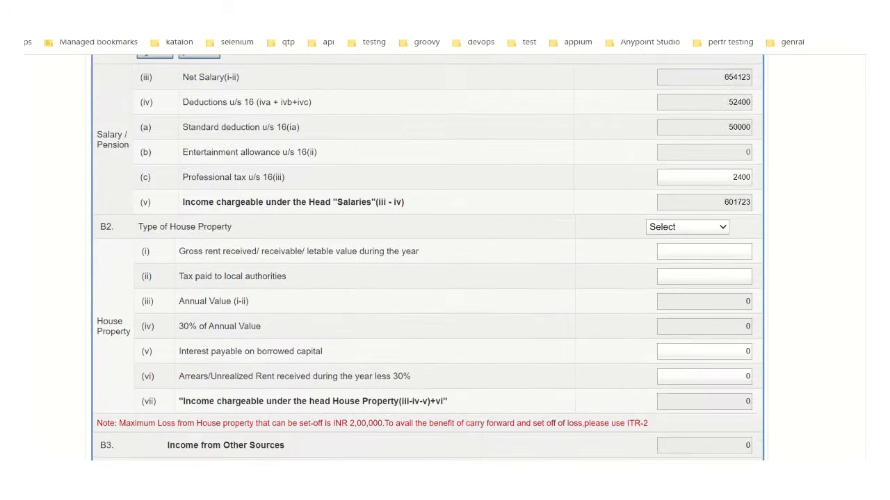
scroll(713, 315, "up", 2)
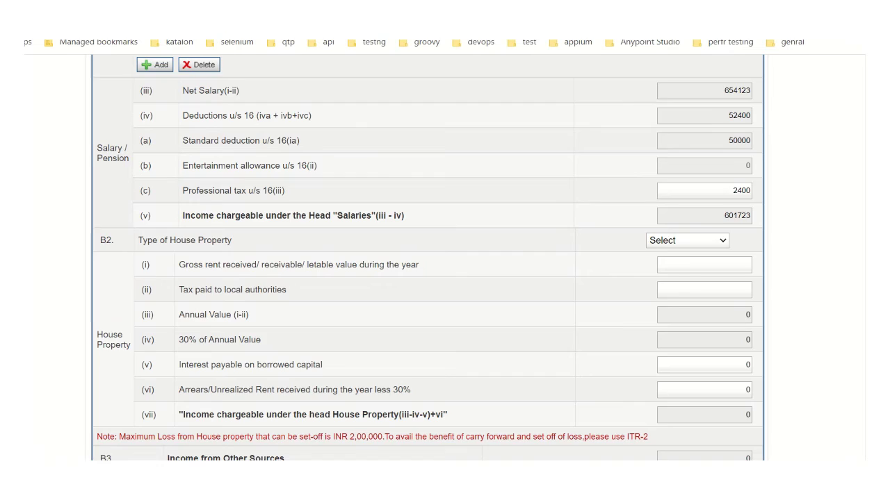
scroll(427, 259, "down", 10)
scroll(427, 258, "up", 1)
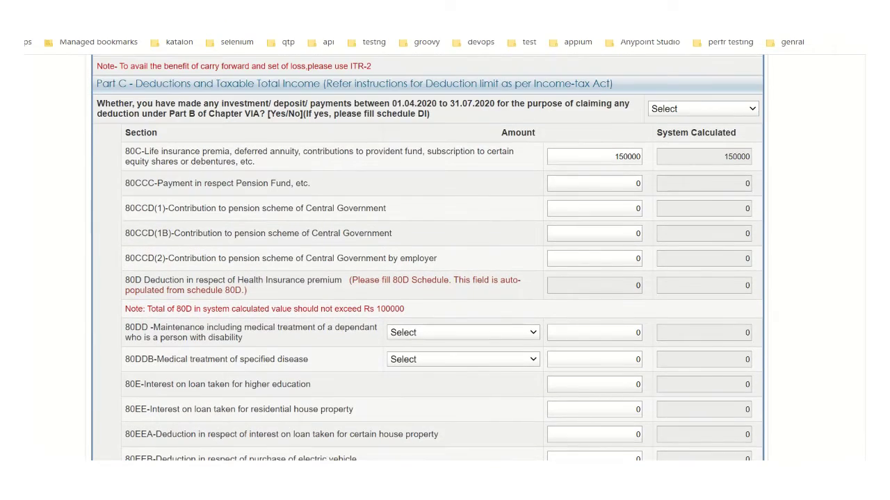
scroll(427, 259, "down", 10)
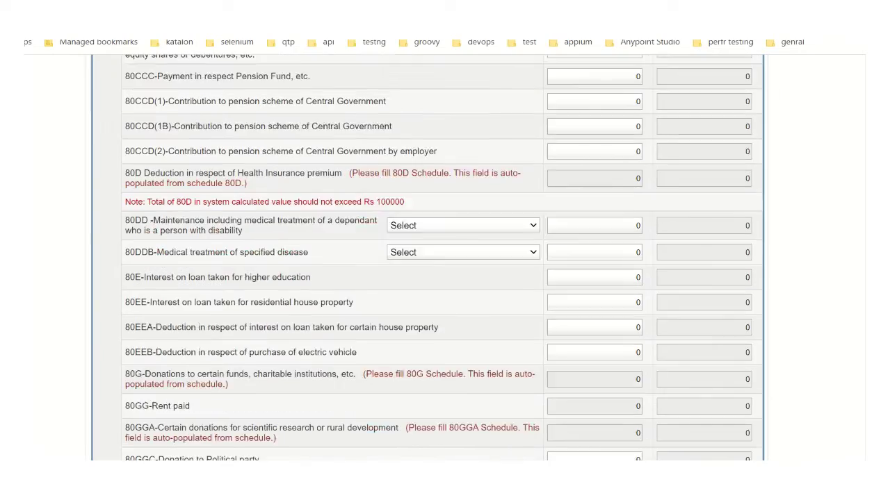
scroll(426, 259, "down", 2)
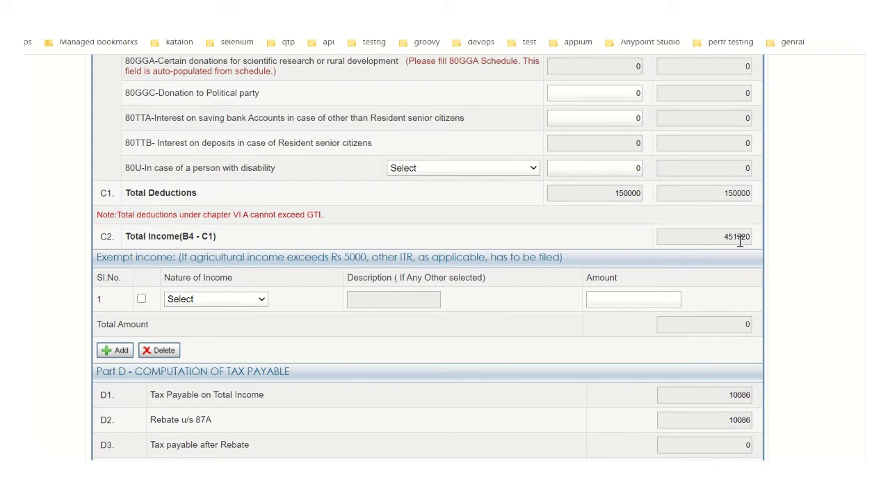
scroll(427, 257, "down", 6)
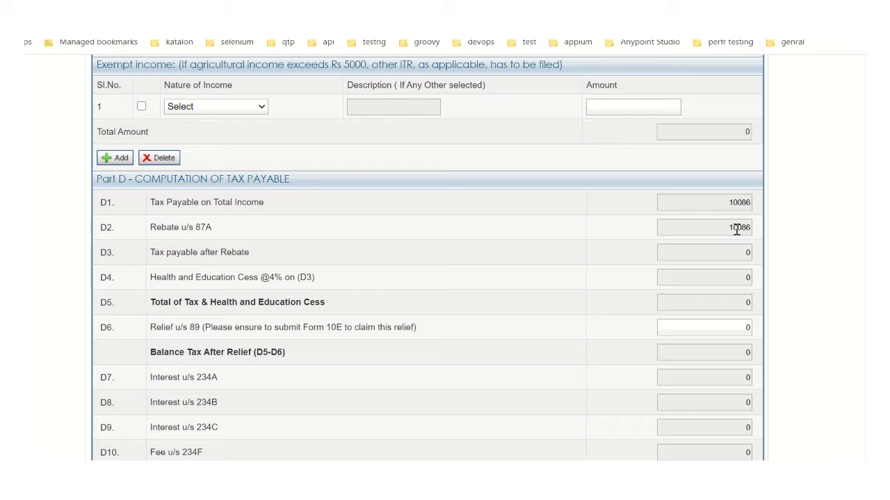
scroll(765, 250, "down", 6)
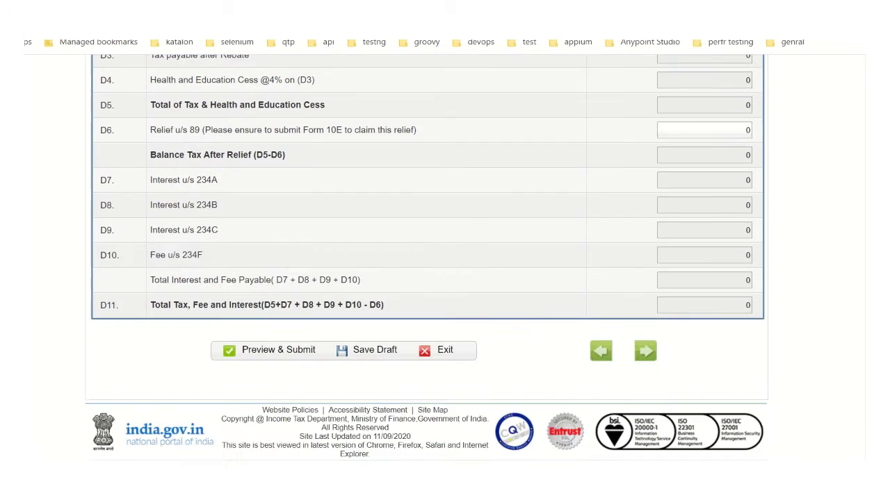
Step: Set the type of house property to Self Occupied and enter 70000 as the interest payable on borrowed capital
scroll(765, 251, "up", 8)
scroll(427, 258, "up", 5)
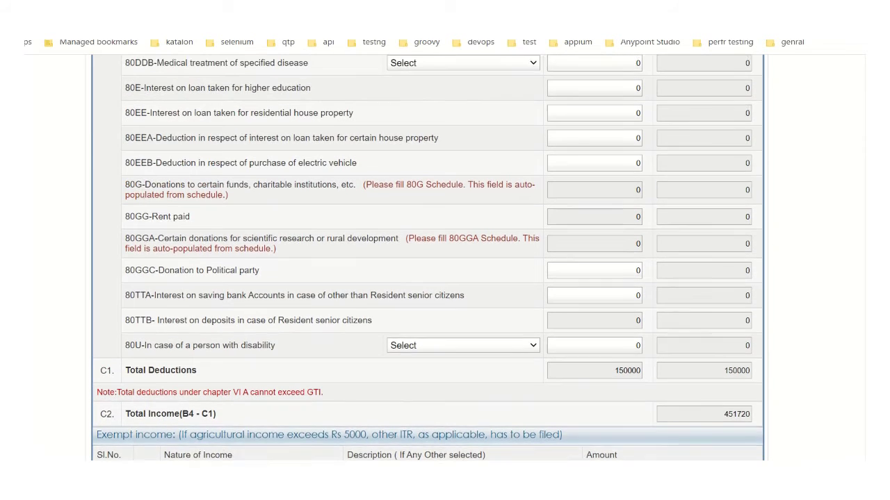
scroll(862, 259, "up", 3)
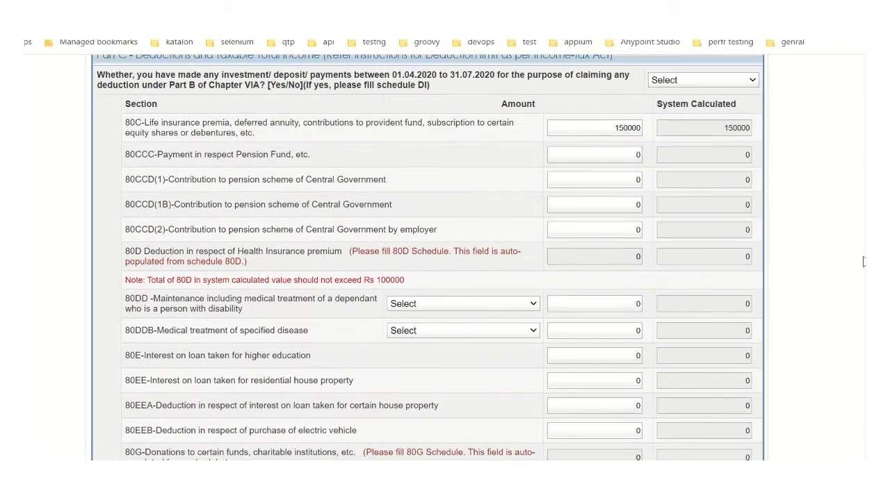
scroll(862, 260, "up", 3)
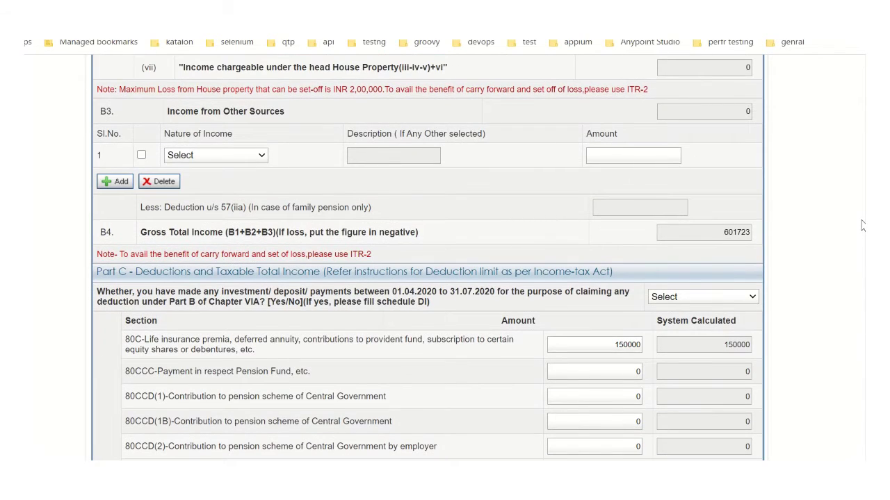
scroll(863, 225, "down", 1)
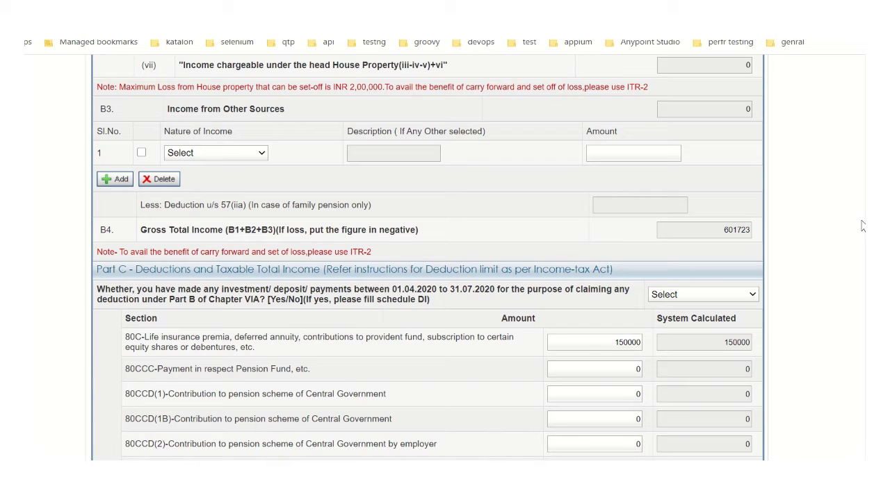
scroll(864, 189, "up", 5)
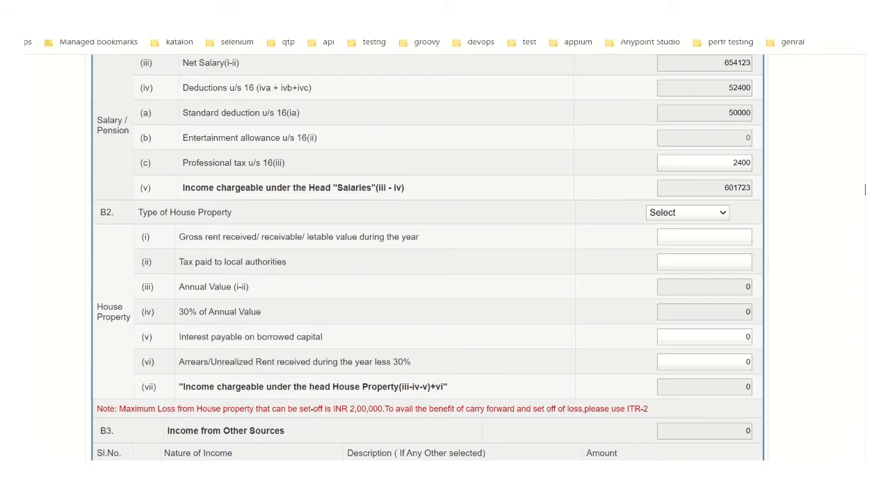
scroll(865, 189, "up", 1)
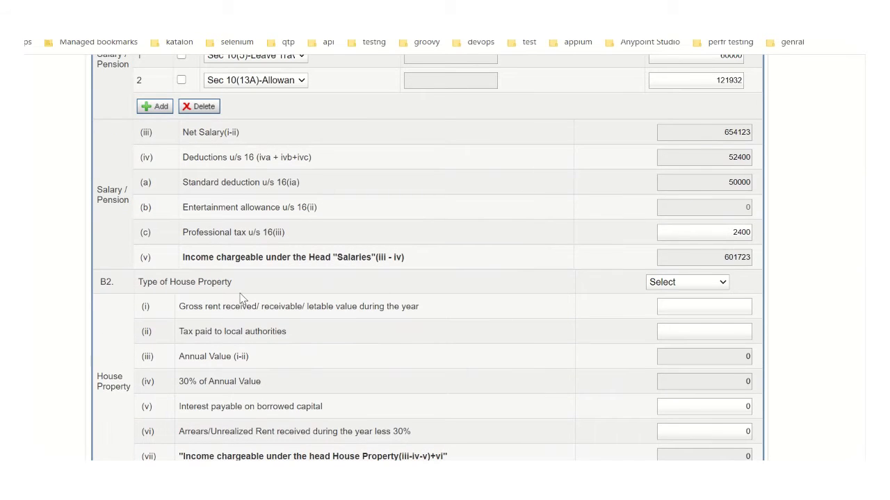
left_click(714, 282)
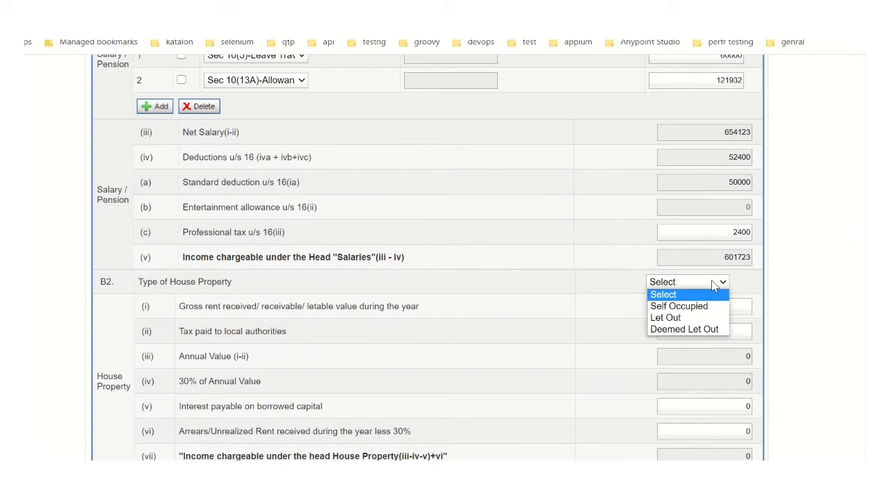
left_click(675, 307)
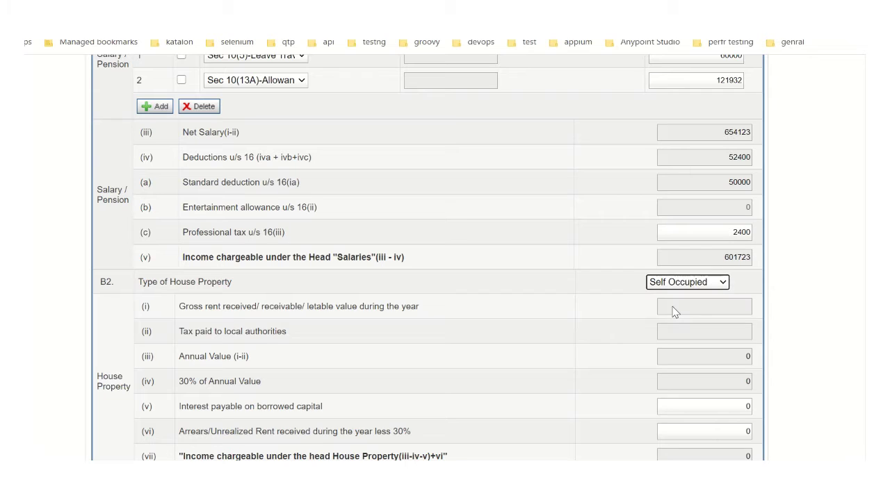
left_click(712, 411)
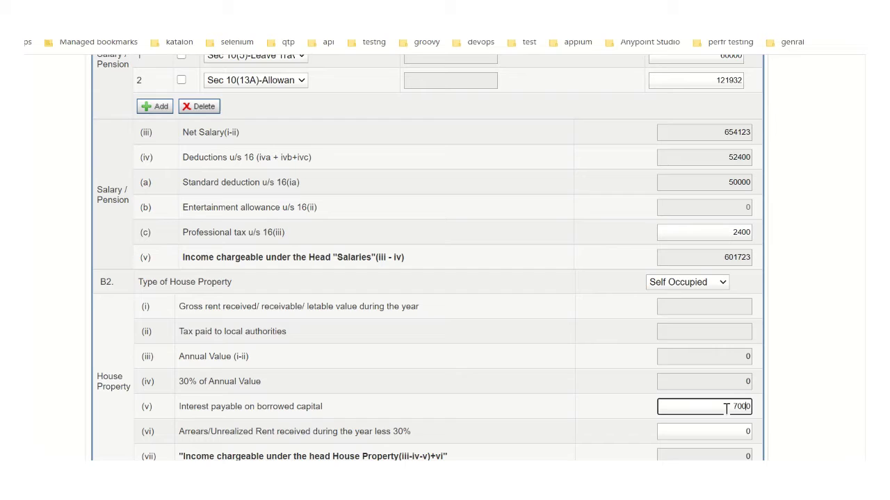
left_click(817, 384)
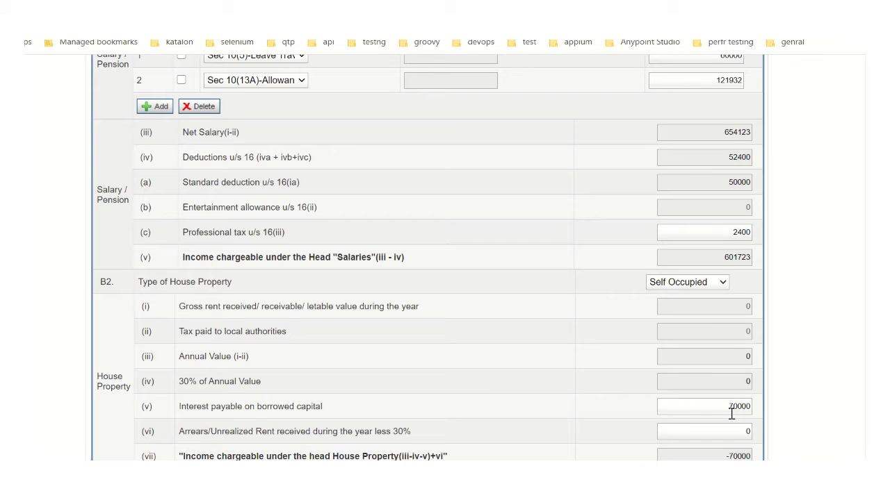
Step: Review the house property income, gross total income, Chapter VI-A deductions, total income and tax payable with the home loan interest included
scroll(428, 258, "down", 1)
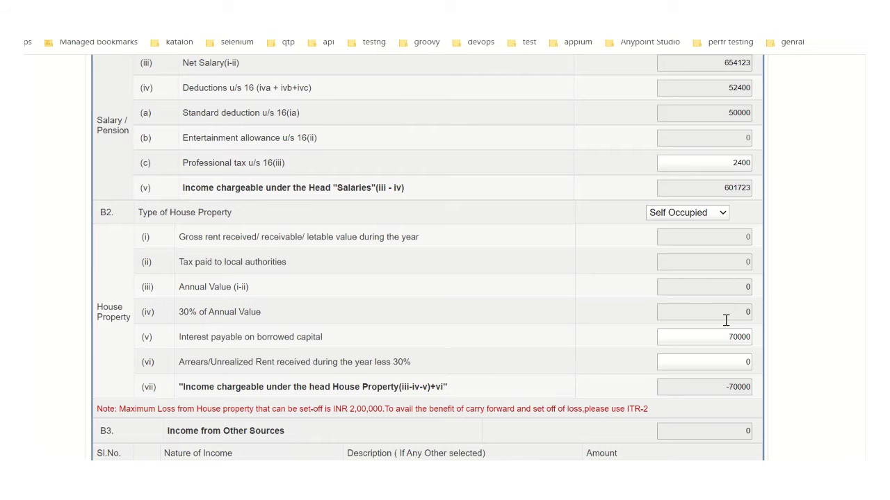
scroll(428, 257, "down", 5)
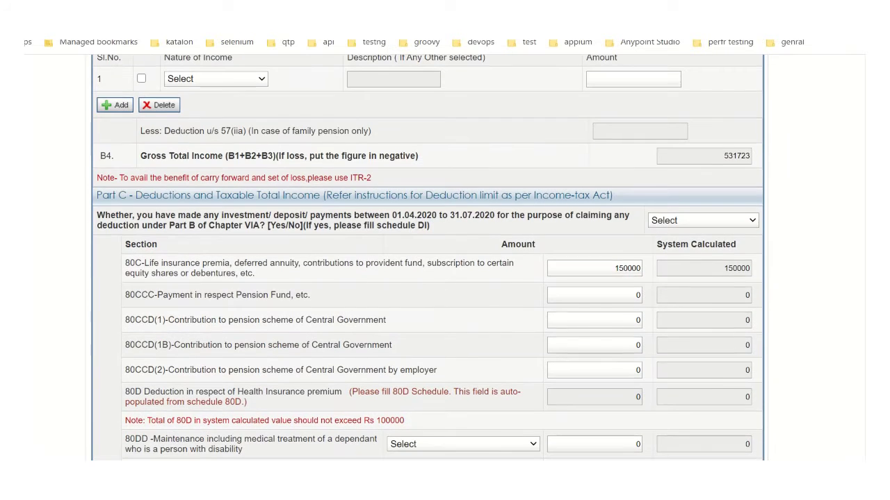
scroll(428, 258, "up", 1)
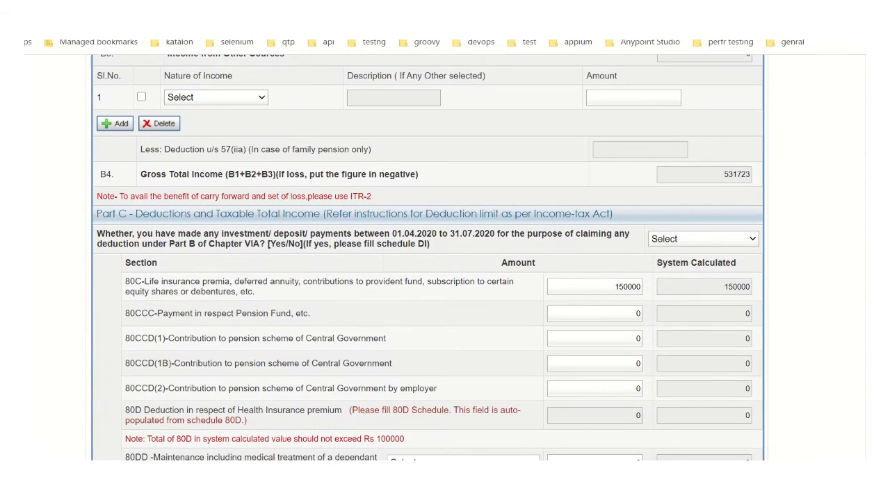
scroll(427, 258, "down", 5)
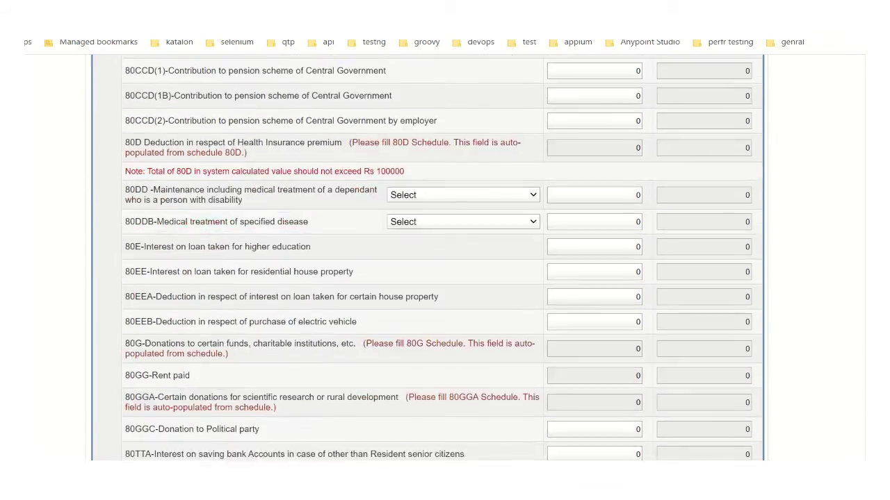
scroll(864, 338, "down", 2)
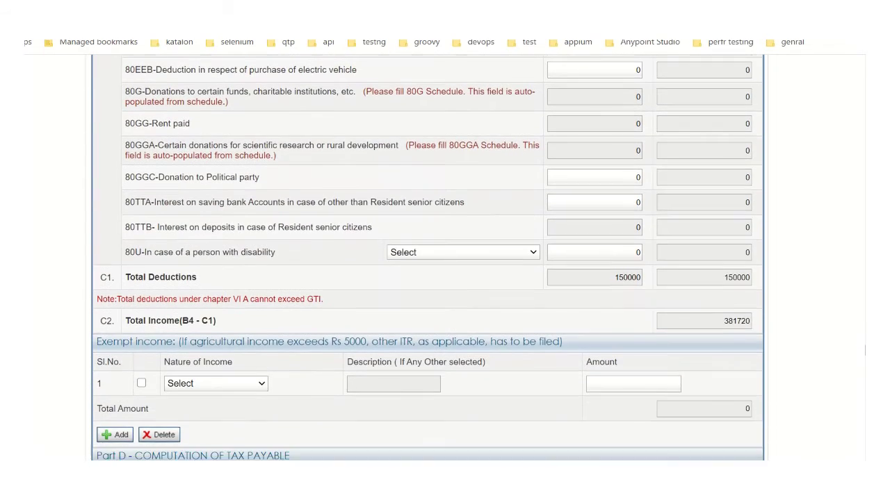
scroll(864, 356, "down", 1)
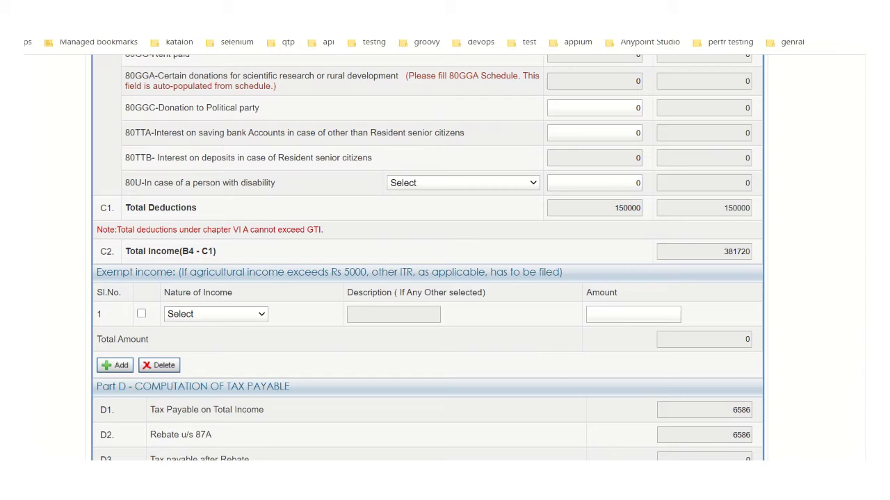
scroll(862, 301, "down", 3)
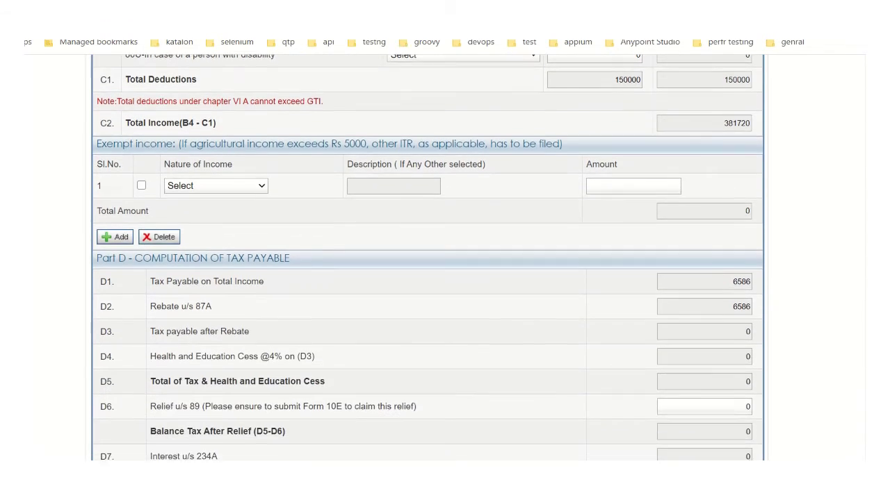
Step: Reset the type of house property to Select and clear the interest payable on borrowed capital
scroll(862, 301, "up", 8)
scroll(862, 301, "up", 9)
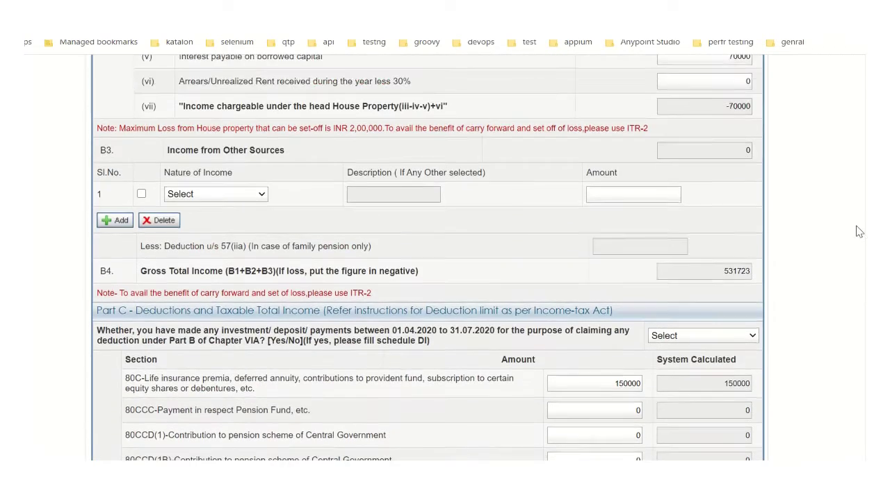
scroll(859, 216, "up", 3)
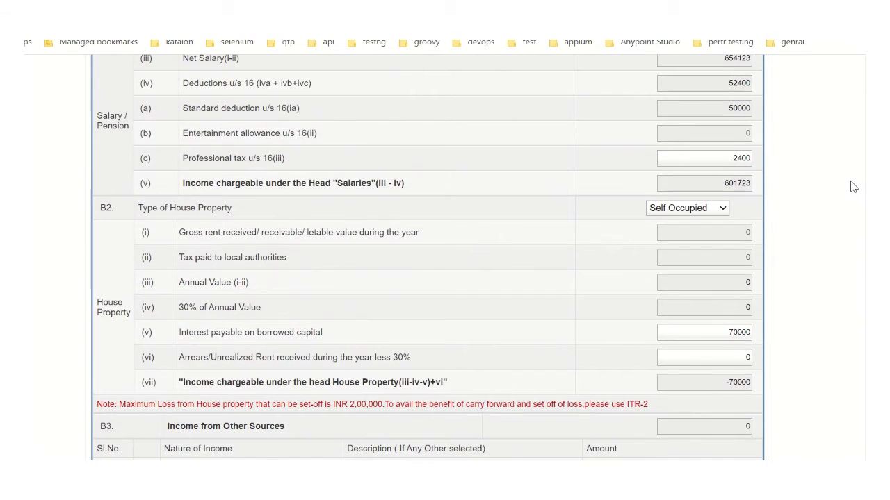
scroll(729, 231, "down", 1)
left_click(723, 189)
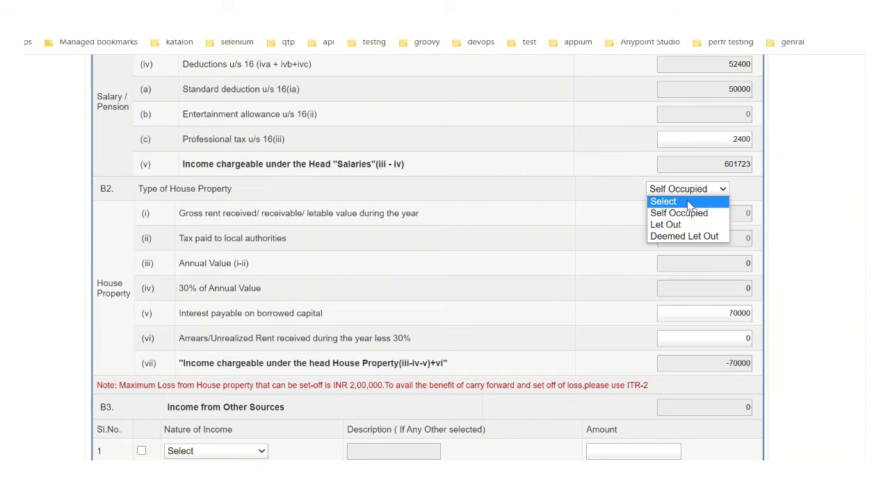
left_click(690, 203)
left_click(729, 319)
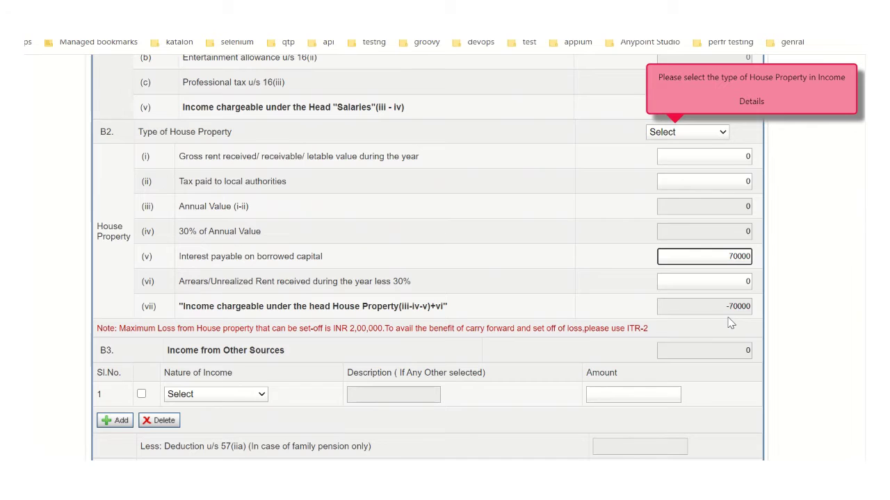
key("Delete")
key("Delete")
key("Delete")
key("Delete")
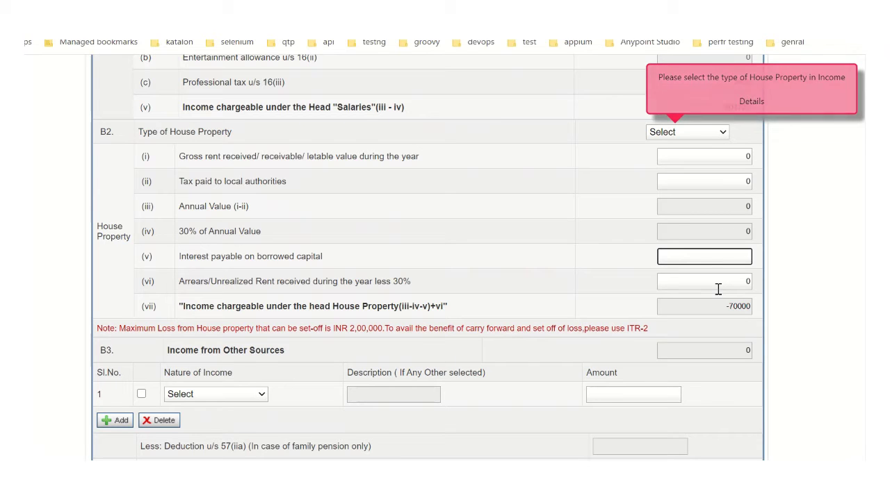
left_click(793, 266)
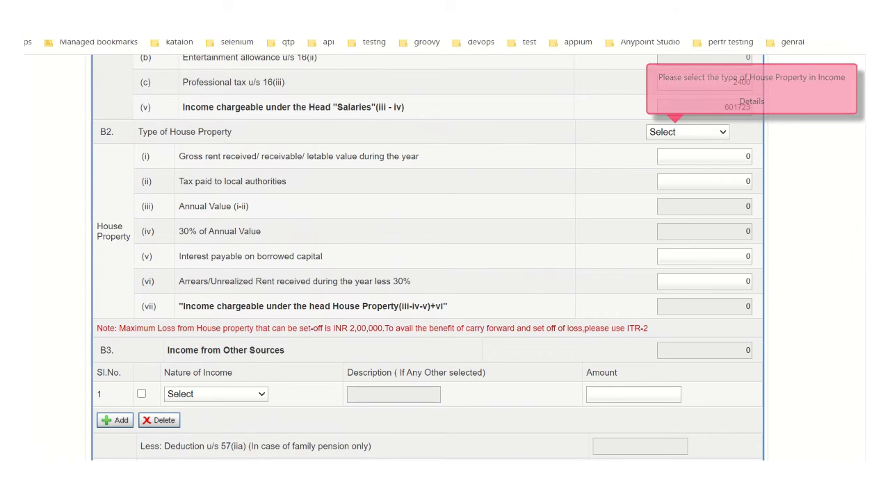
scroll(428, 257, "up", 7)
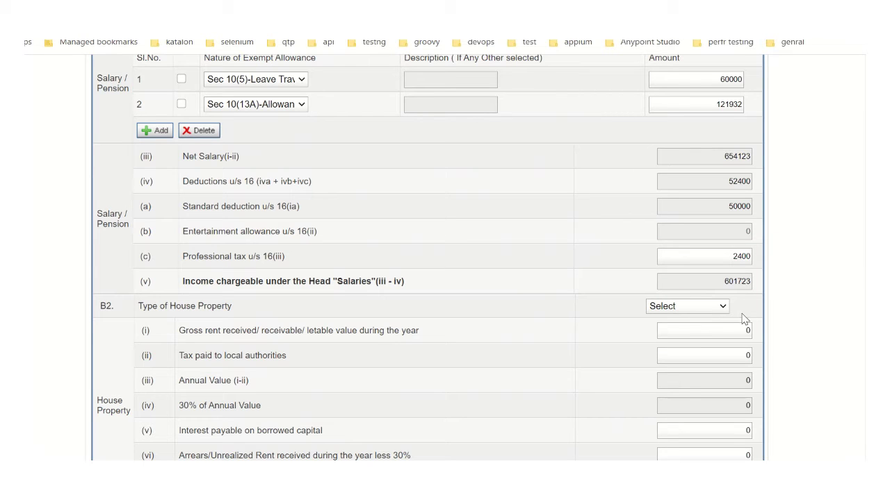
scroll(428, 257, "up", 1)
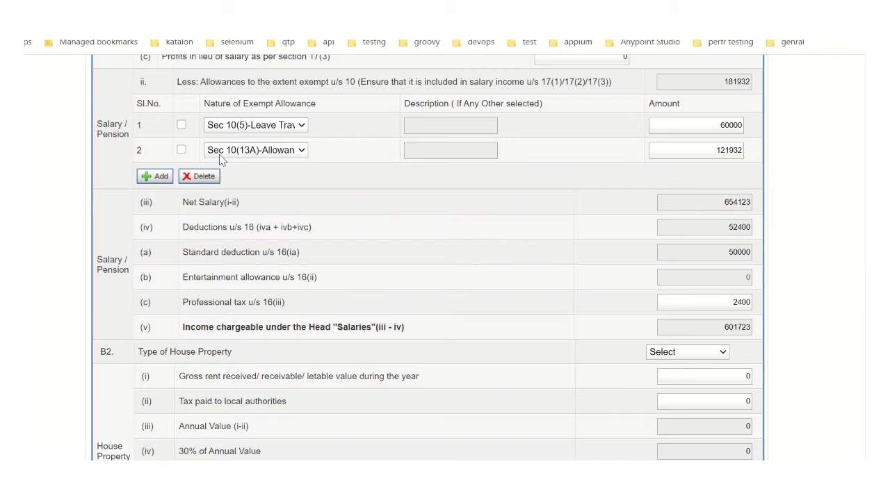
left_click(181, 127)
left_click(182, 151)
left_click(182, 151)
left_click(182, 125)
Step: Review the gross total income, total deductions, total income and tax computation without the home loan interest
scroll(428, 257, "down", 5)
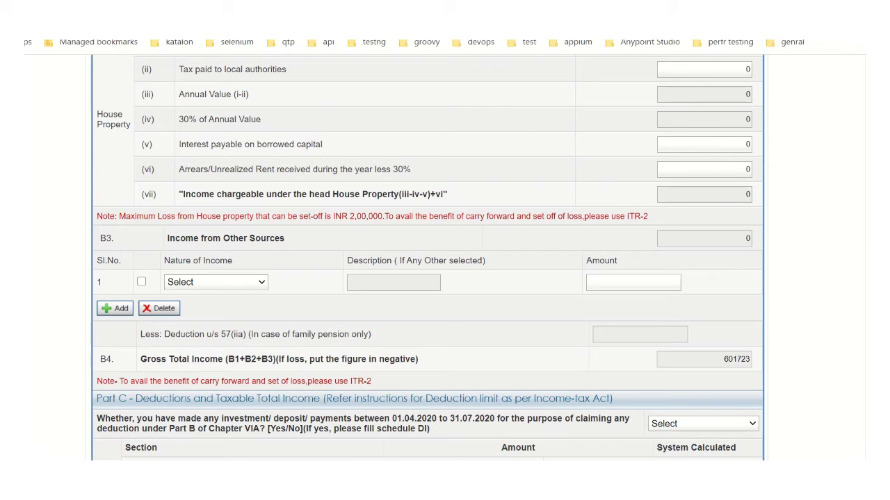
scroll(427, 257, "down", 1)
scroll(427, 257, "up", 3)
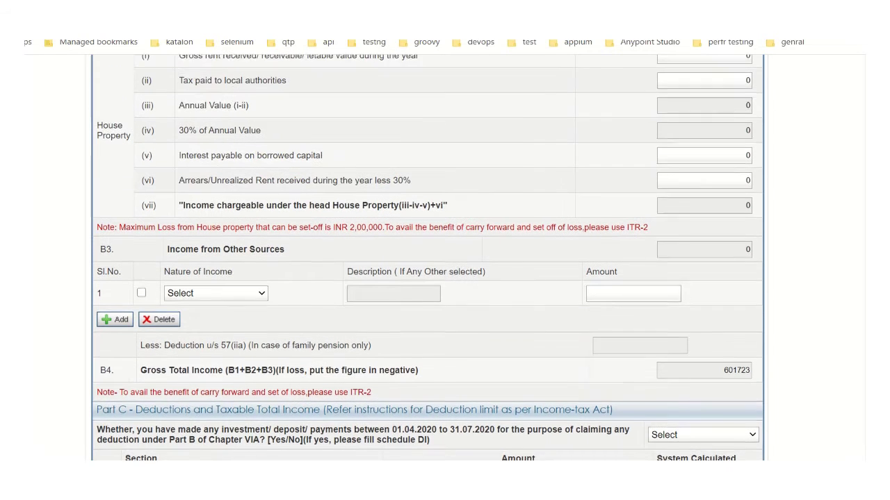
scroll(428, 257, "up", 1)
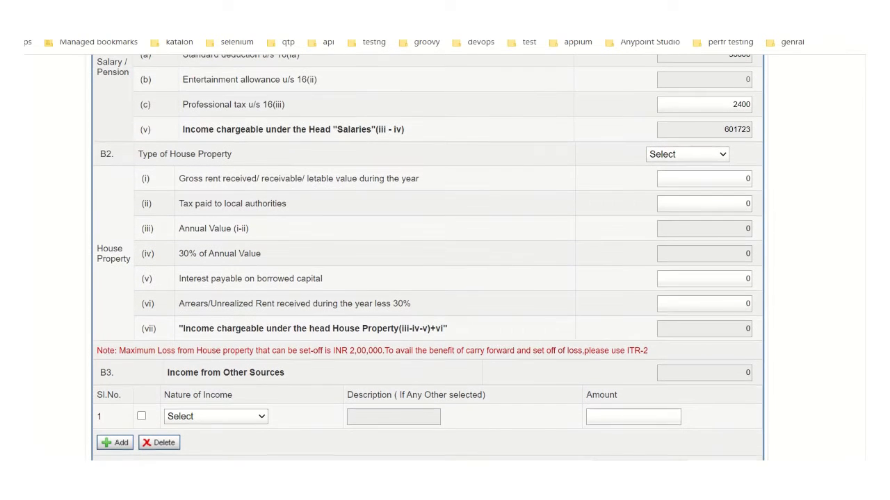
scroll(427, 257, "down", 10)
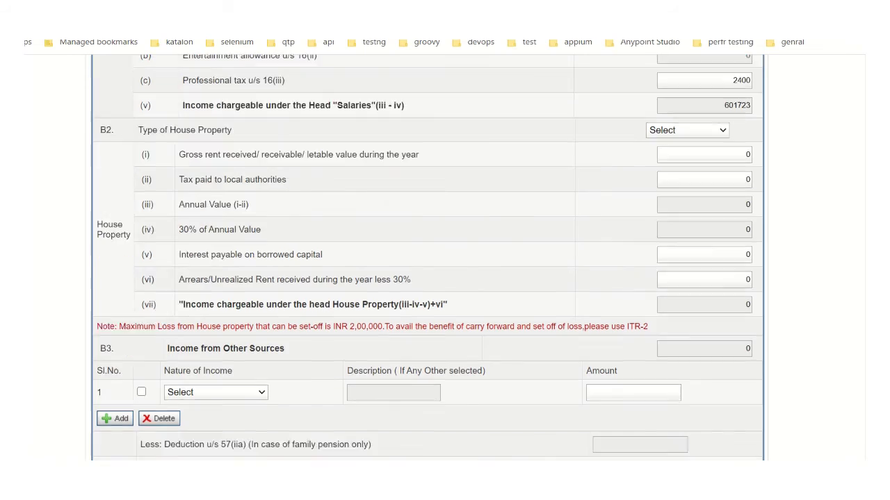
scroll(864, 367, "down", 5)
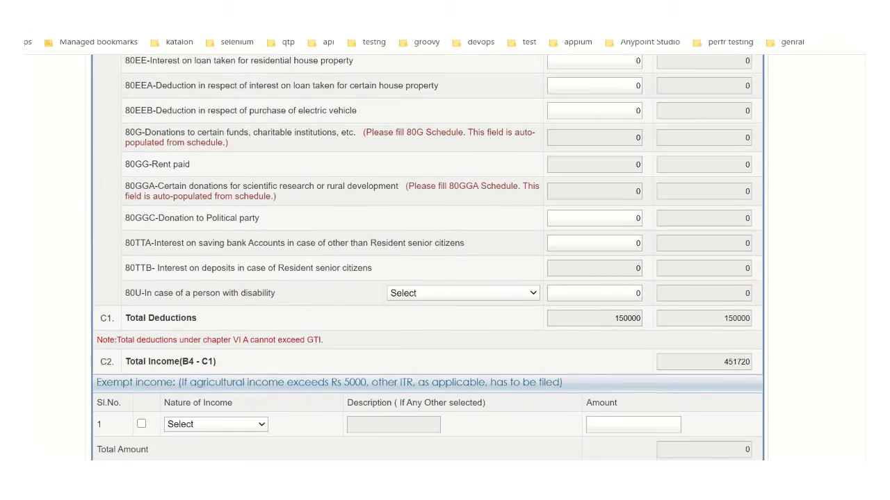
scroll(865, 367, "down", 4)
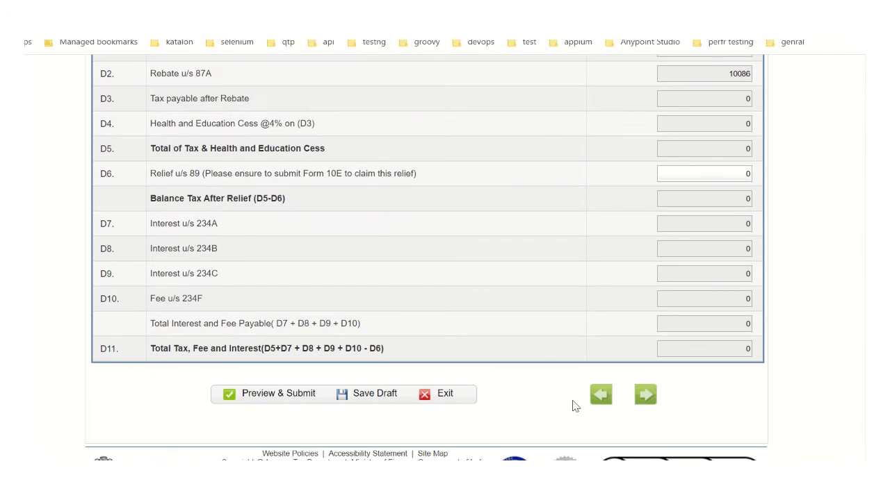
Step: Open the Tax Details section and review the TDS 1, TDS 2, TDS 3, TCS and advance tax payment schedules
left_click(644, 396)
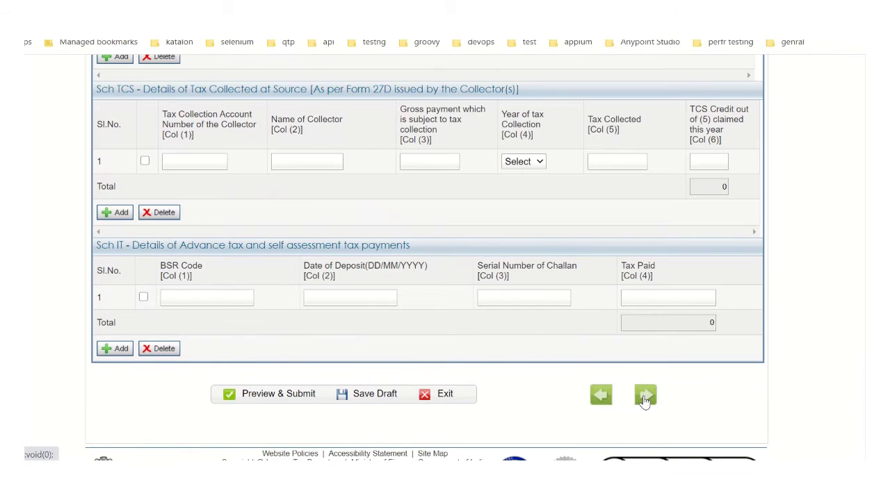
scroll(859, 73, "up", 8)
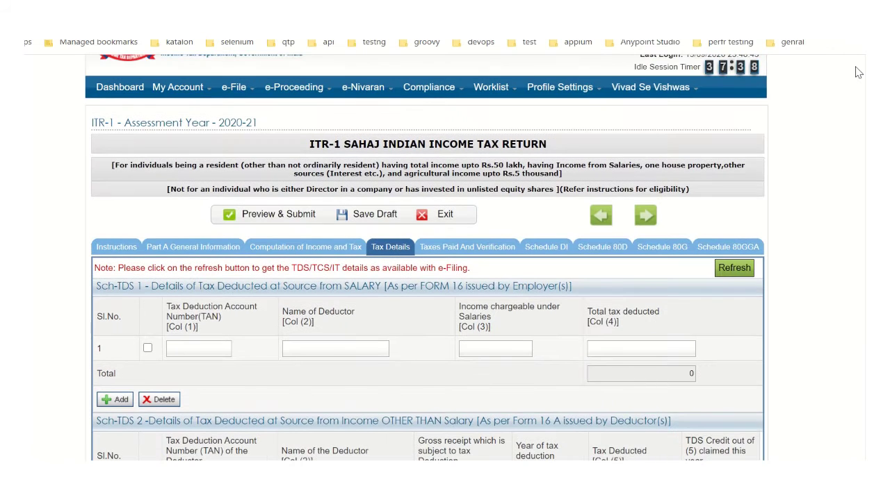
scroll(428, 278, "down", 3)
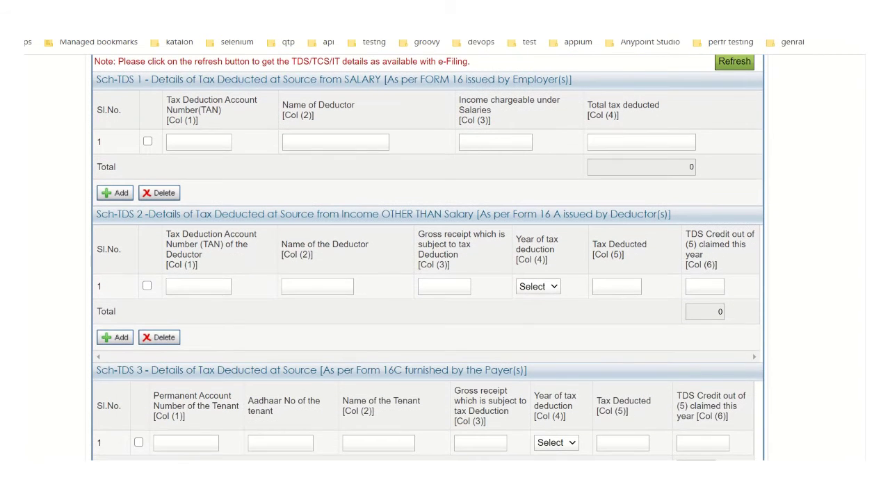
scroll(427, 257, "down", 3)
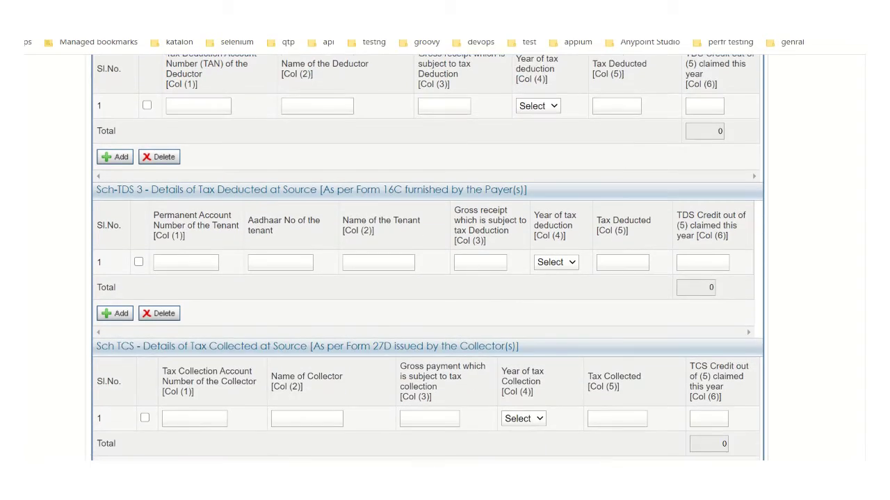
scroll(427, 258, "down", 5)
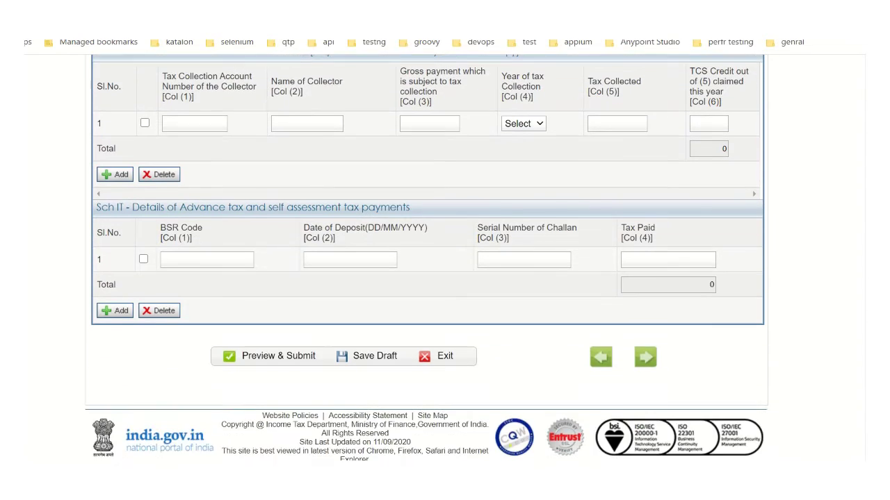
scroll(427, 258, "up", 10)
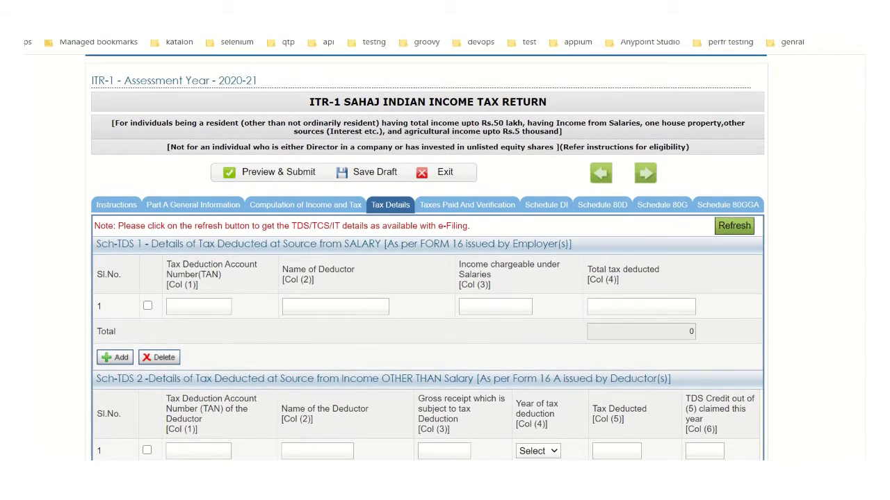
scroll(427, 257, "up", 2)
scroll(428, 257, "down", 2)
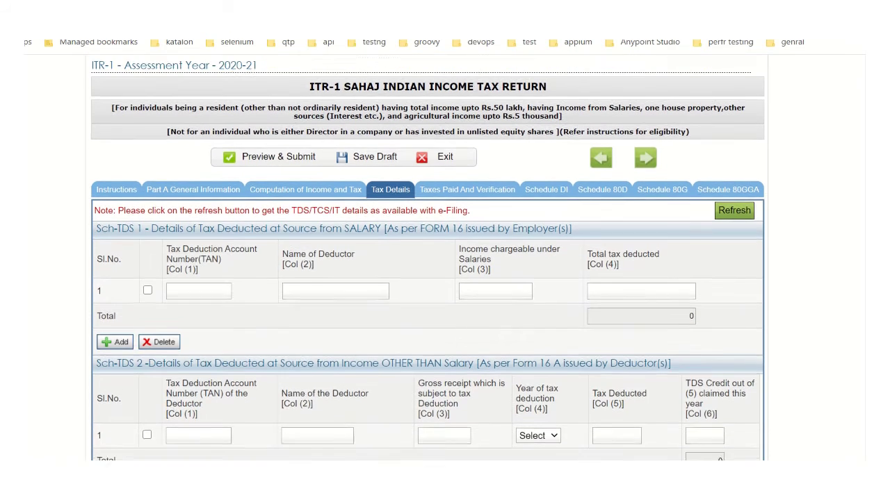
scroll(428, 257, "up", 1)
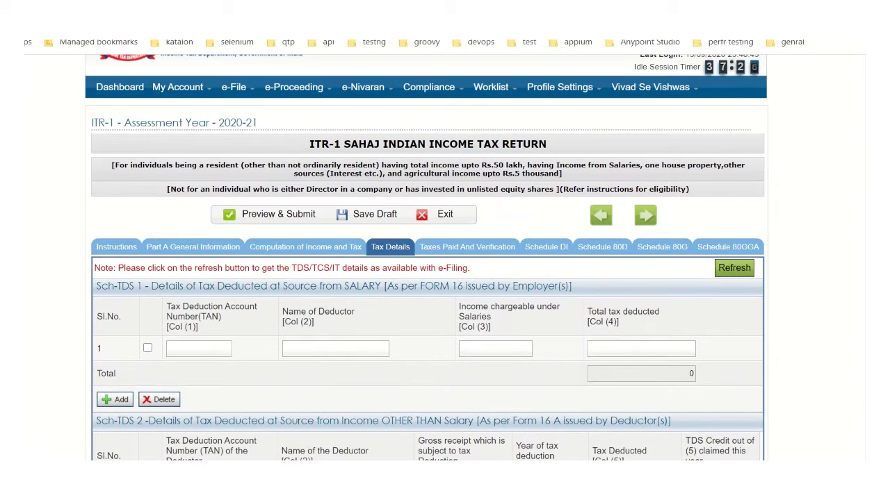
Step: Go to the Taxes Paid and Verification section and enter Bangalore as the place in the verification declaration
left_click(469, 250)
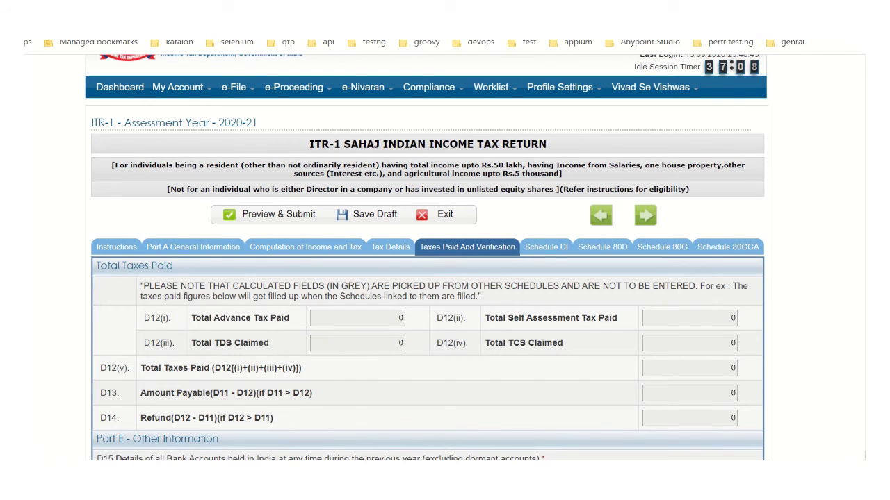
scroll(427, 258, "down", 1)
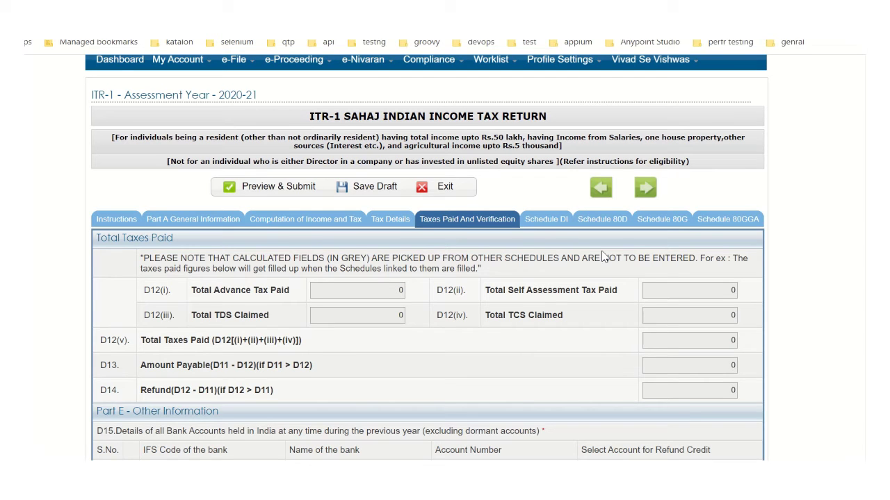
scroll(604, 257, "down", 7)
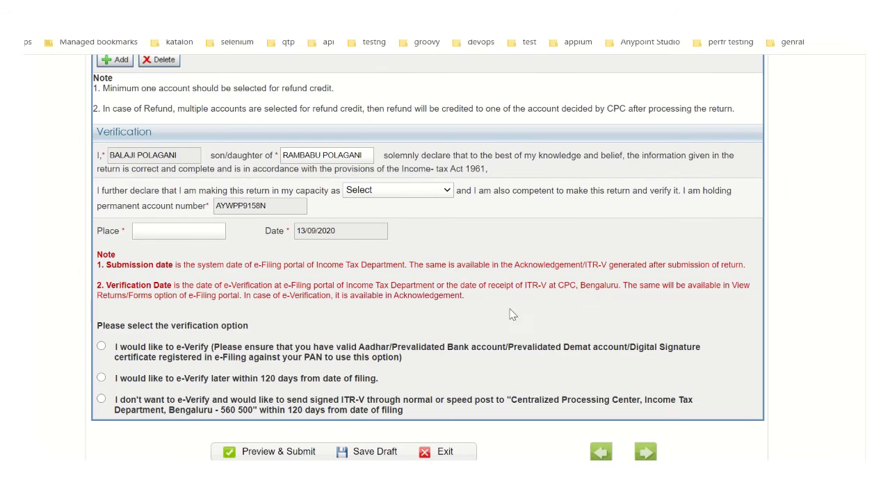
left_click(170, 235)
type("Bangalore")
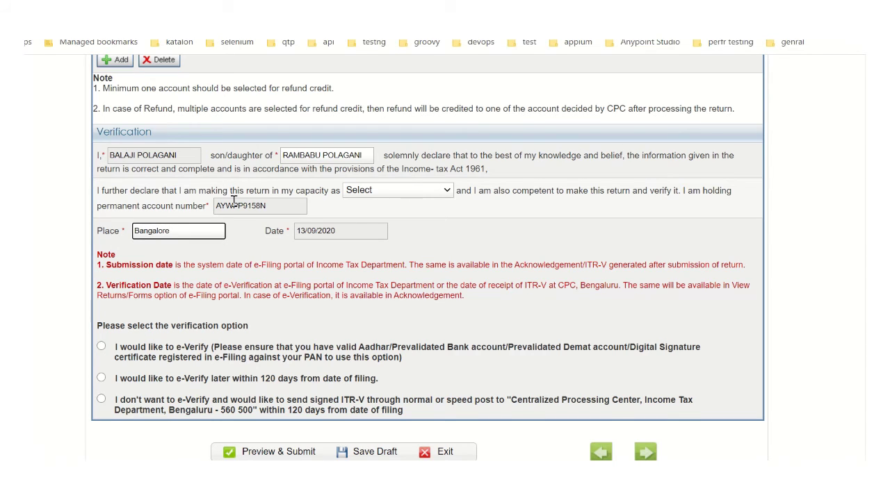
Step: Declare the return in the capacity of Self, choose sending the signed ITR-V by post instead of e-verifying, and dismiss the save reminder
left_click(399, 195)
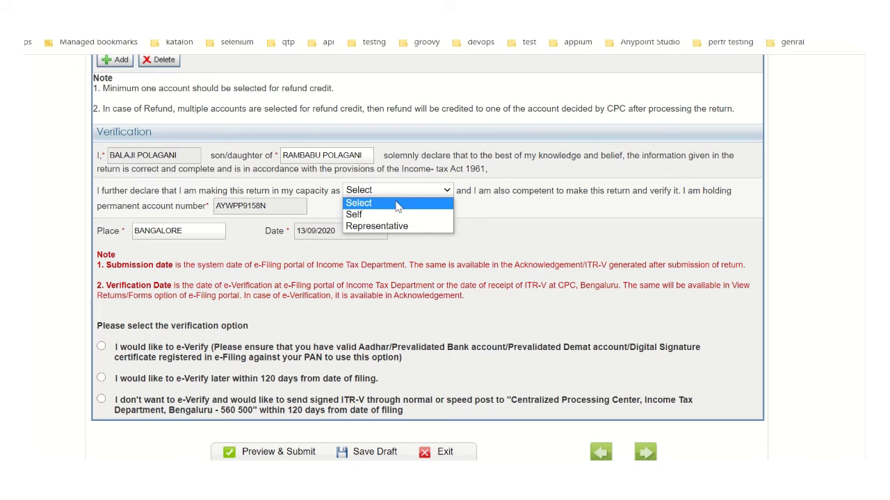
left_click(391, 216)
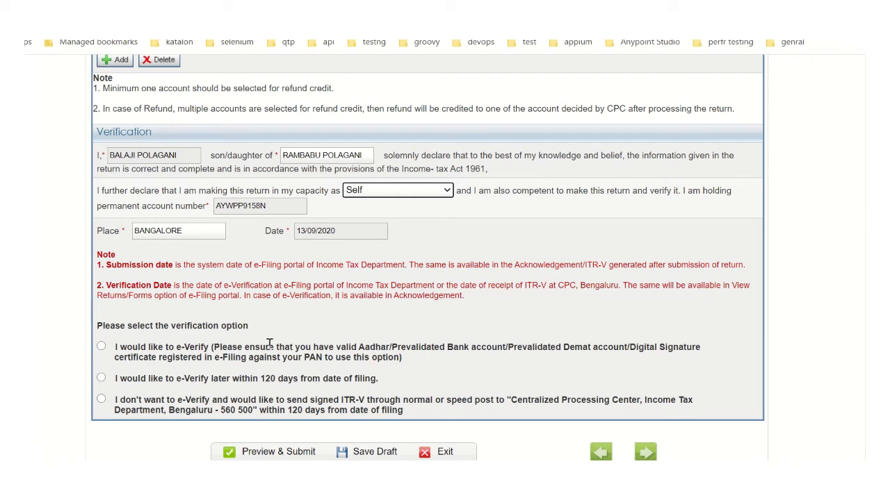
left_click(101, 401)
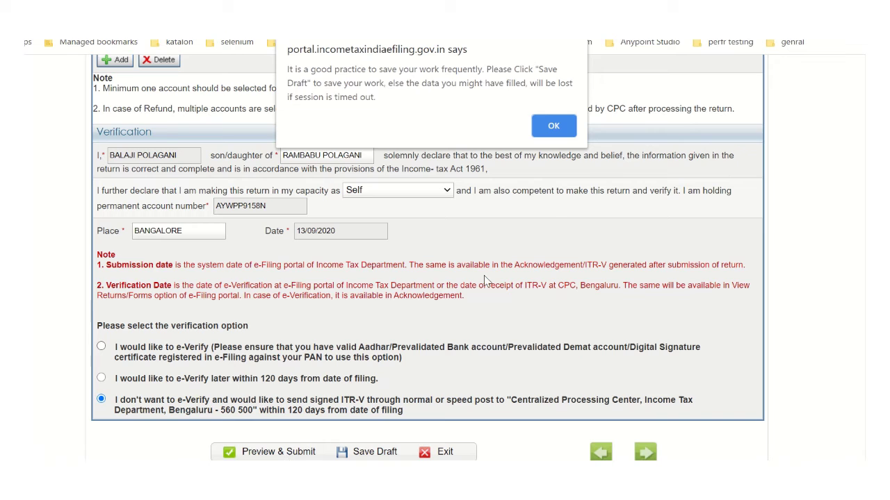
left_click(552, 125)
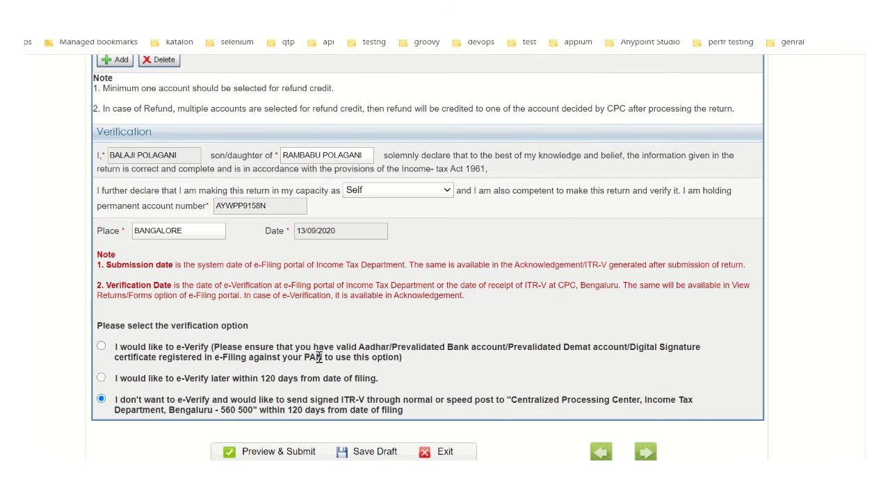